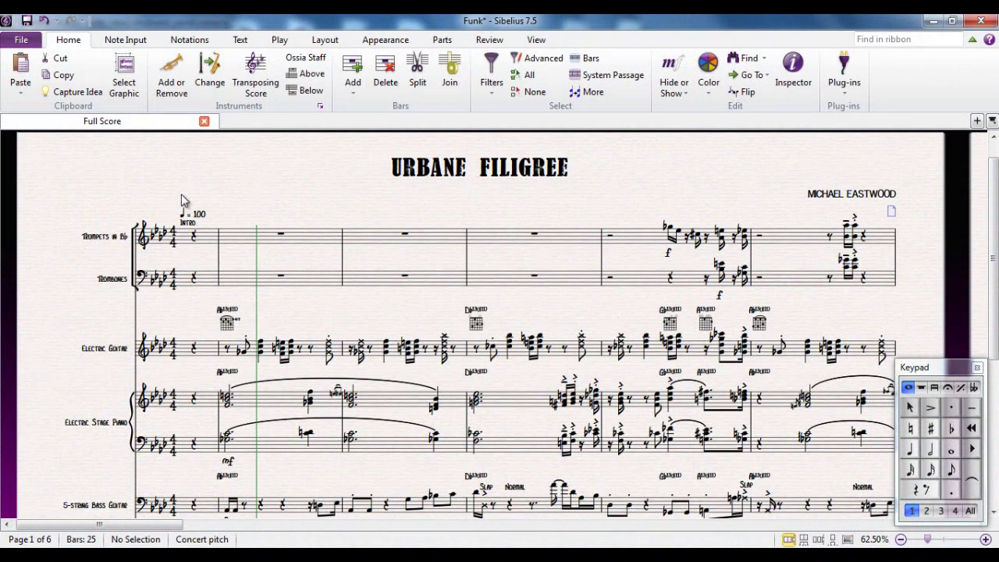
# Turn on the Fretboard panel from View > Panels, float it, then re-dock it at the bottom
pyautogui.click(545, 45)
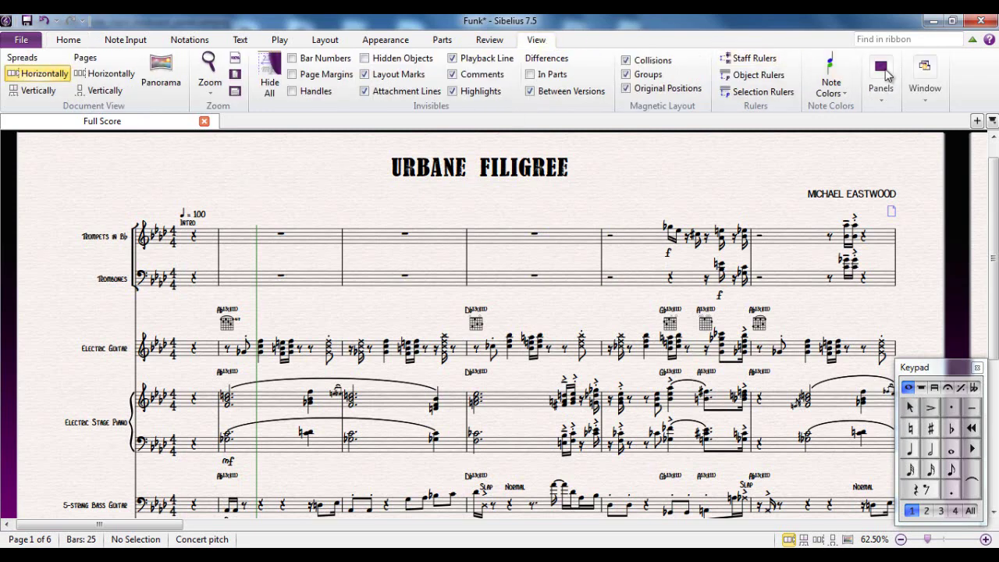
pyautogui.click(885, 74)
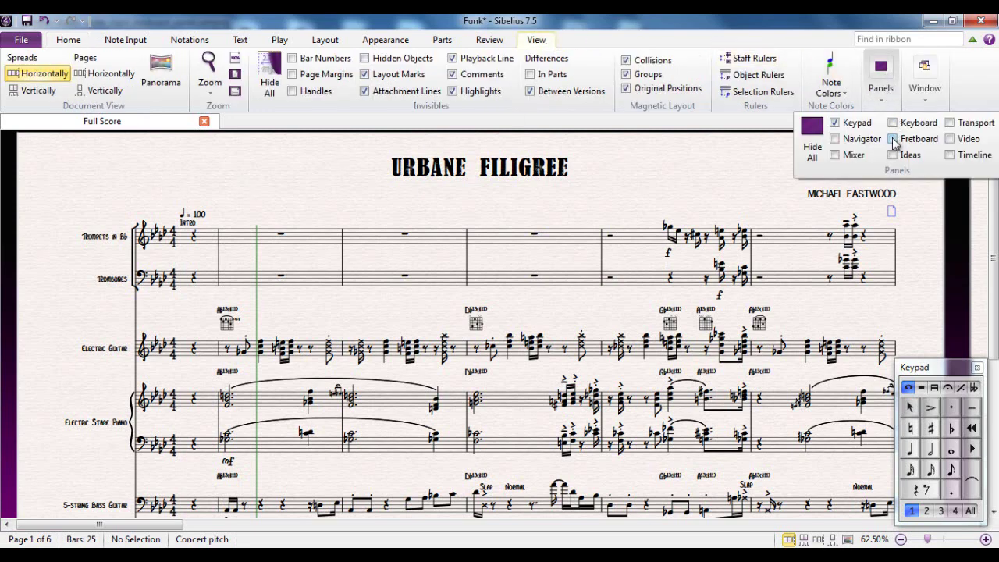
pyautogui.click(893, 139)
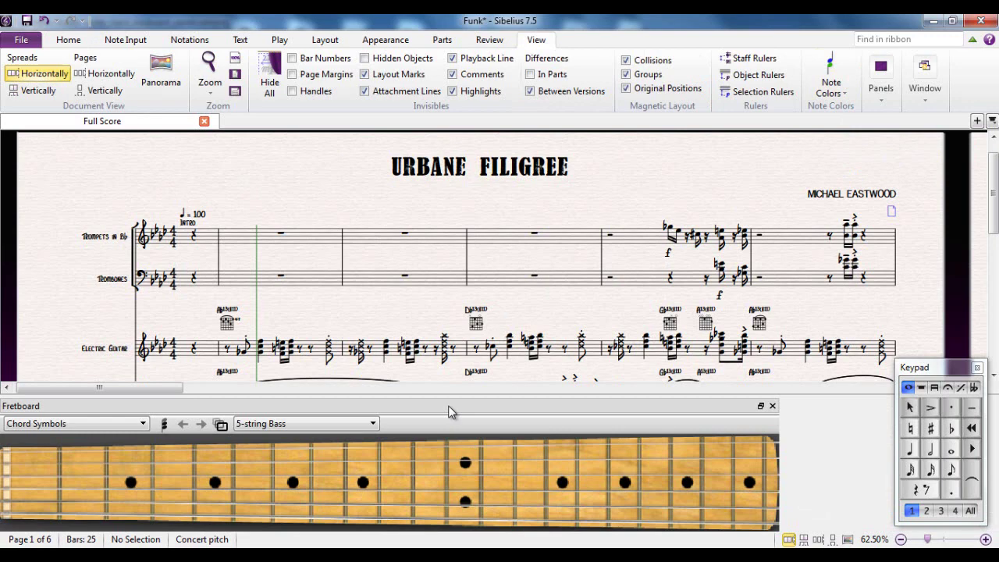
pyautogui.moveTo(448, 407); pyautogui.dragTo(484, 324)
pyautogui.doubleClick(485, 325)
# Switch the fretboard through Maple Guitar, Rosewood Guitar and Acoustic Guitar
pyautogui.click(367, 427)
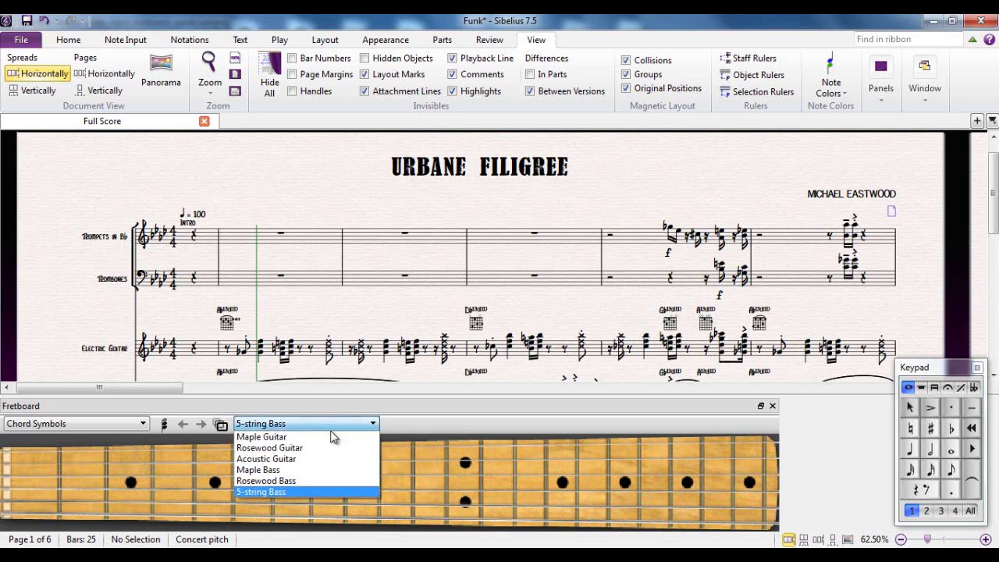
pyautogui.click(285, 438)
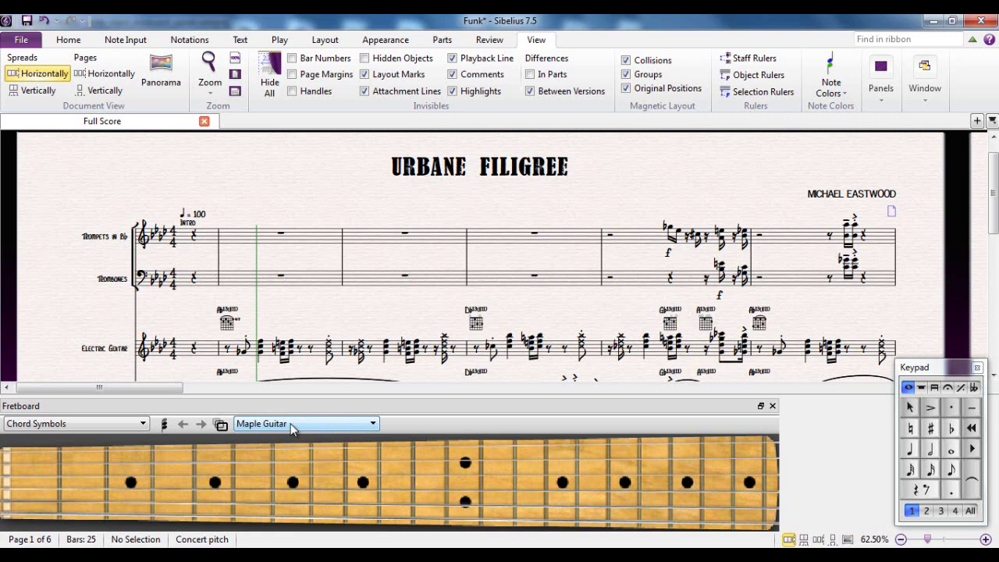
pyautogui.click(291, 423)
pyautogui.click(289, 447)
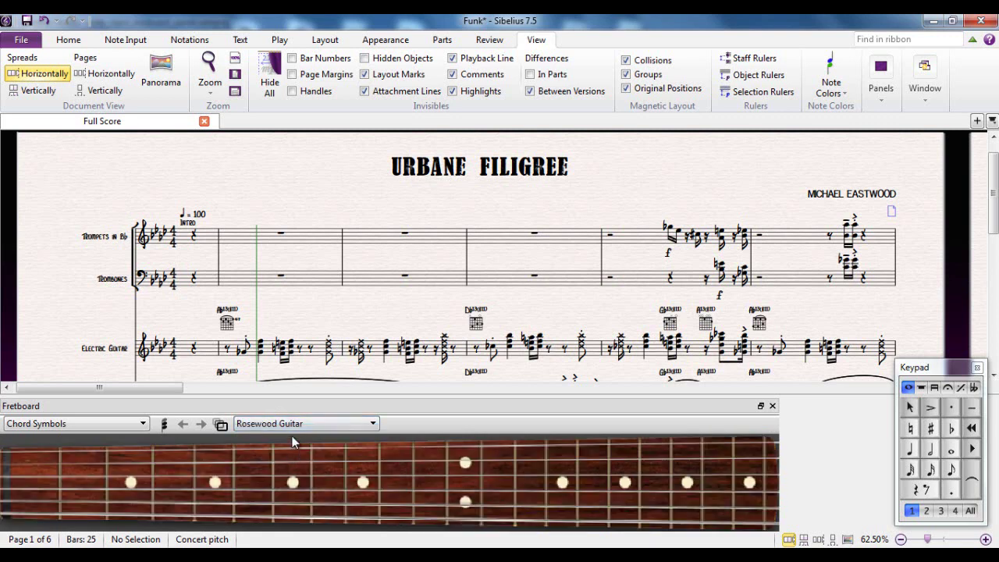
pyautogui.click(296, 426)
pyautogui.click(290, 456)
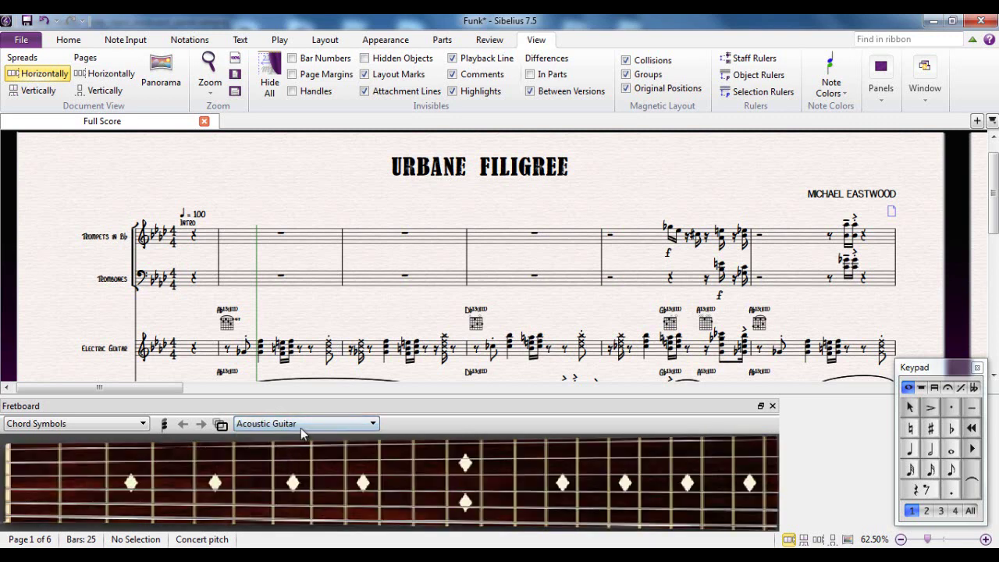
# Switch through Maple Bass and Rosewood Bass, ending on the 5-string Bass fretboard
pyautogui.click(303, 425)
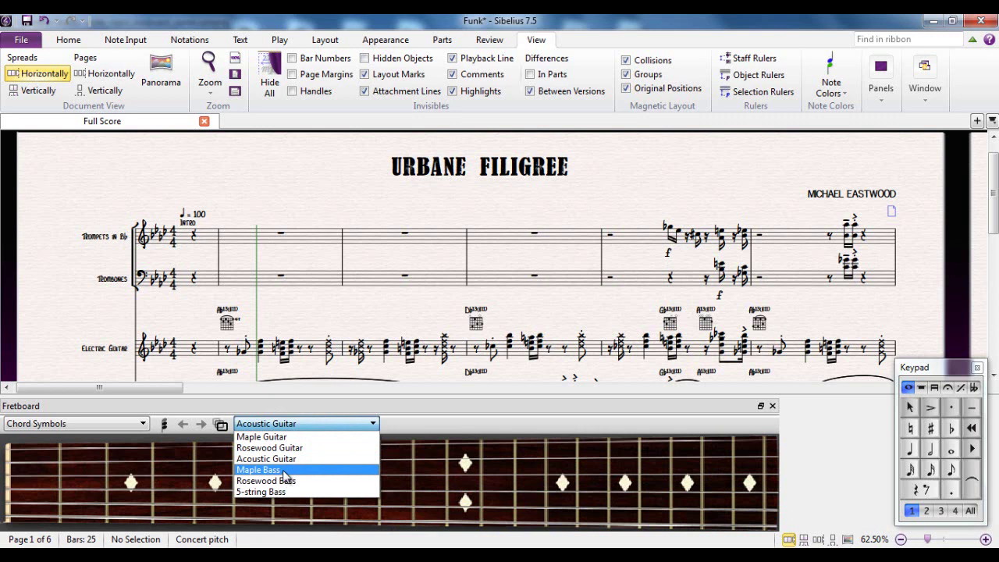
pyautogui.click(285, 470)
pyautogui.click(304, 426)
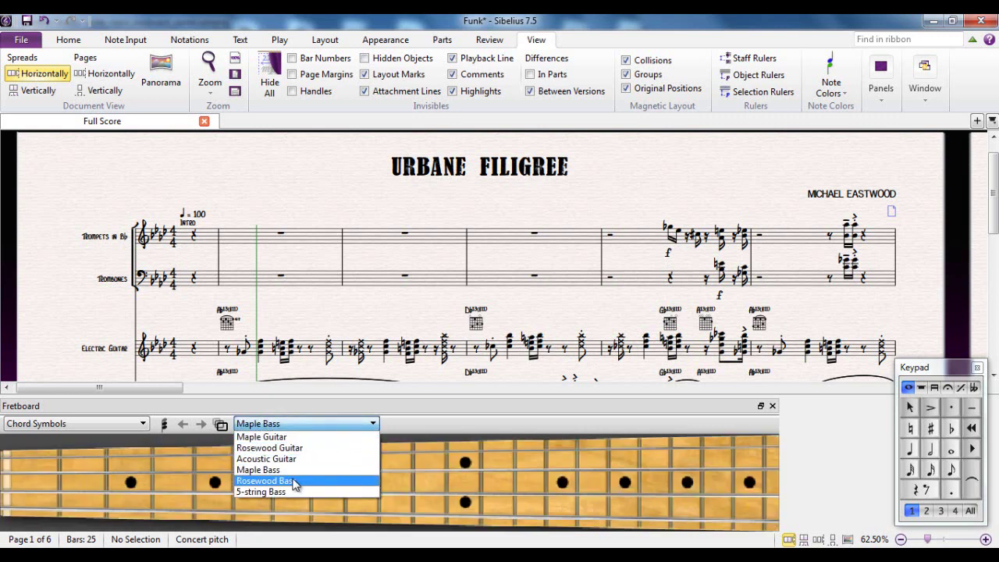
pyautogui.click(293, 481)
pyautogui.click(303, 424)
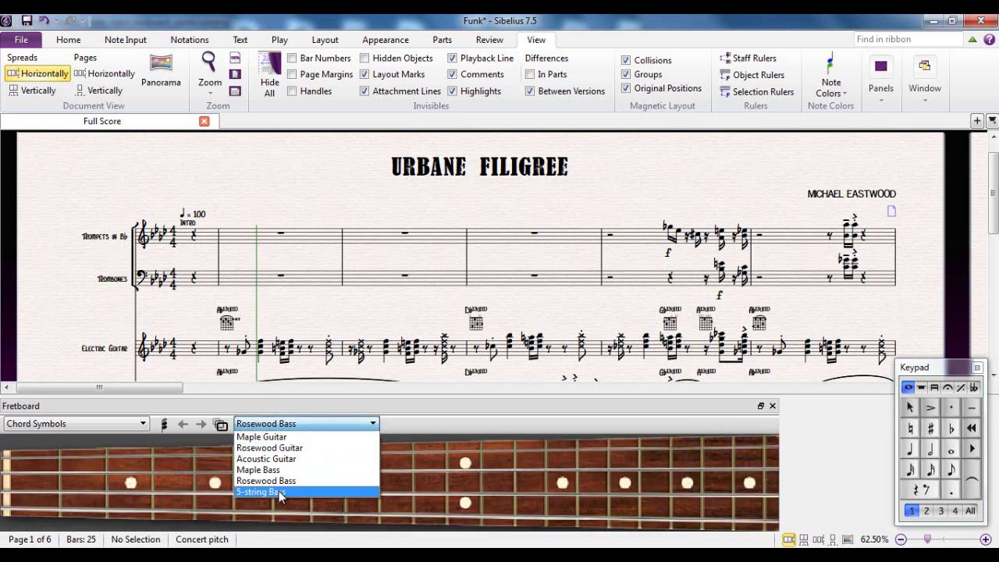
pyautogui.click(278, 491)
pyautogui.click(307, 425)
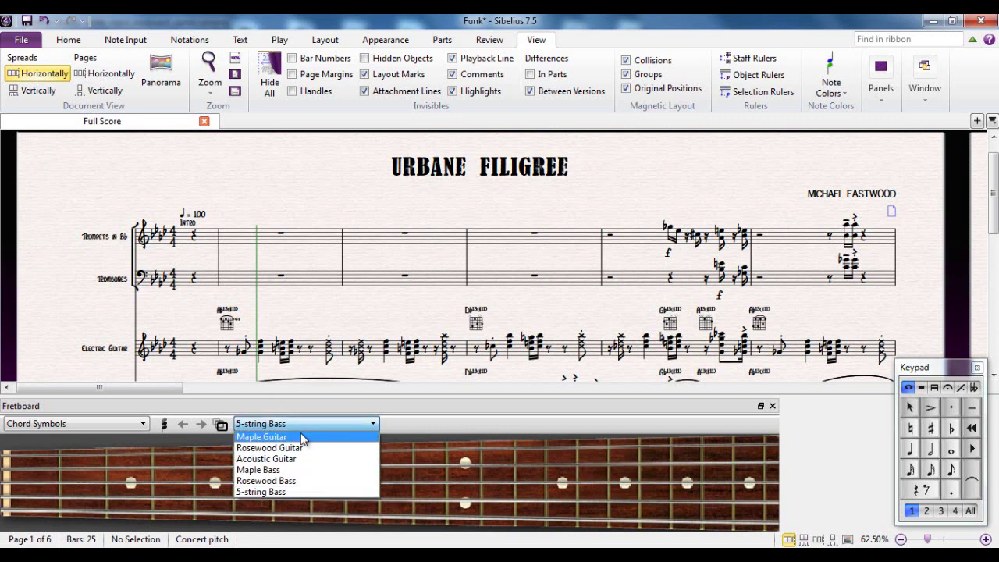
pyautogui.click(312, 424)
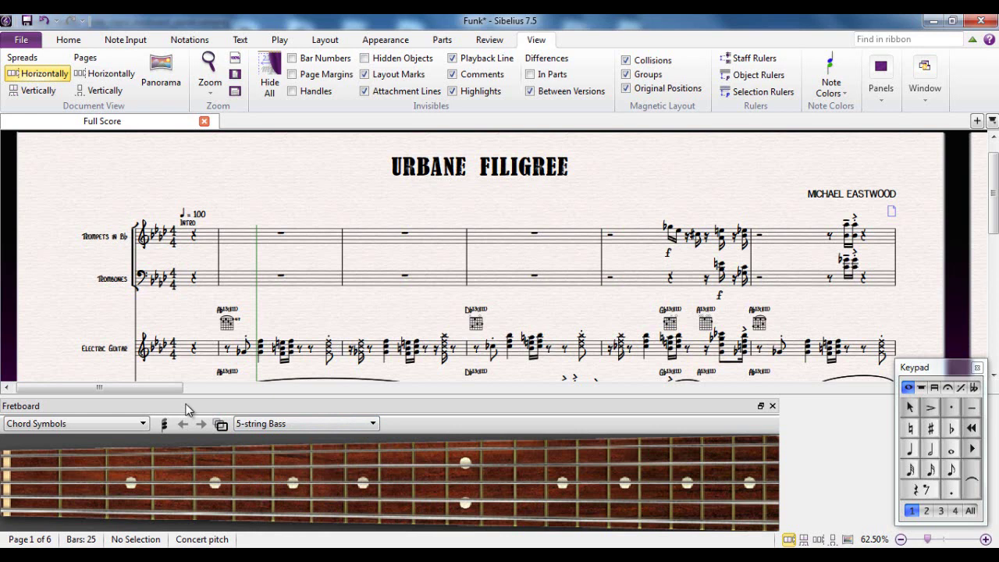
pyautogui.click(134, 430)
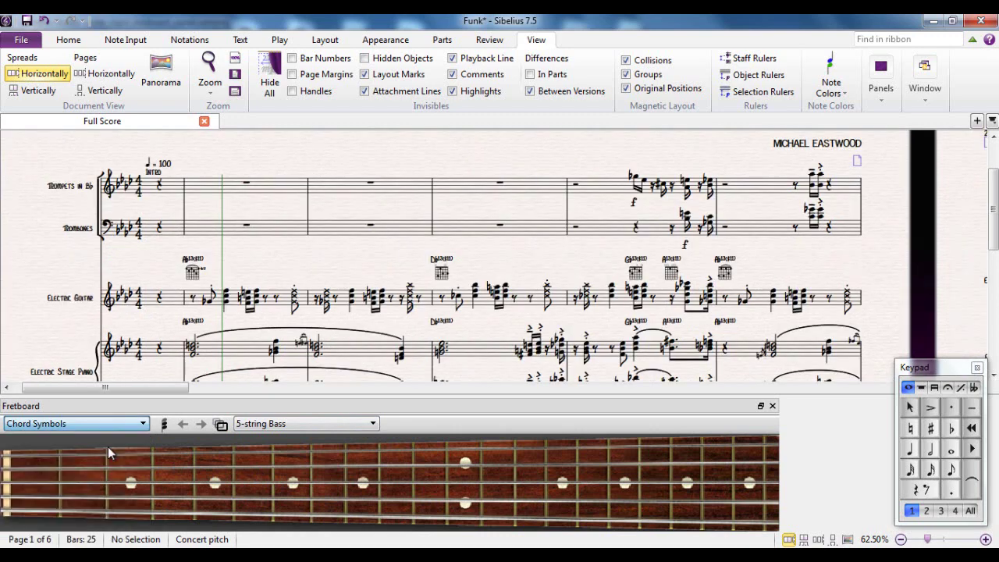
pyautogui.click(30, 449)
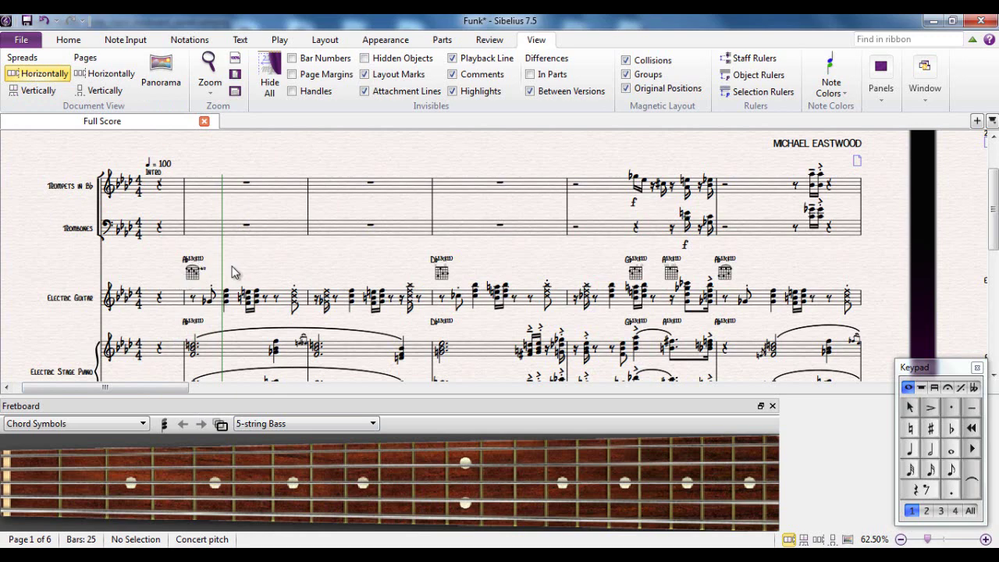
# Play back the score and switch the fretboard to Maple Guitar while chords display
pyautogui.scroll(3, 231, 273)
pyautogui.press('space')
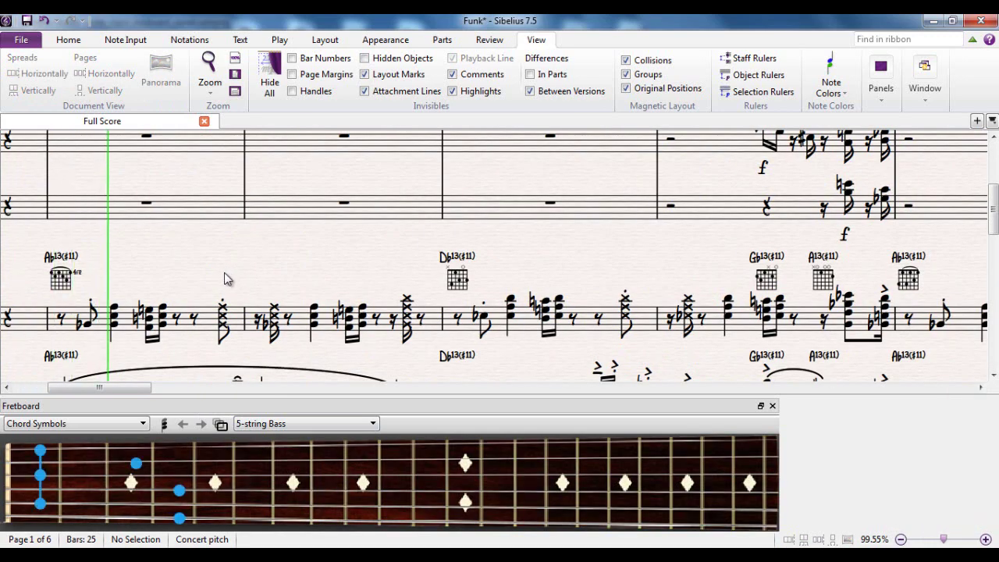
pyautogui.click(372, 424)
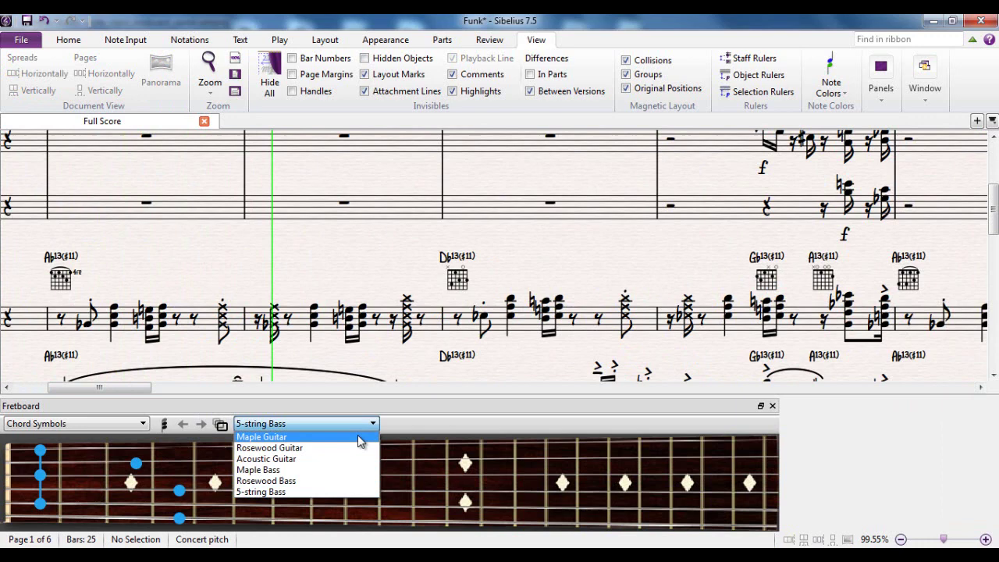
pyautogui.click(358, 438)
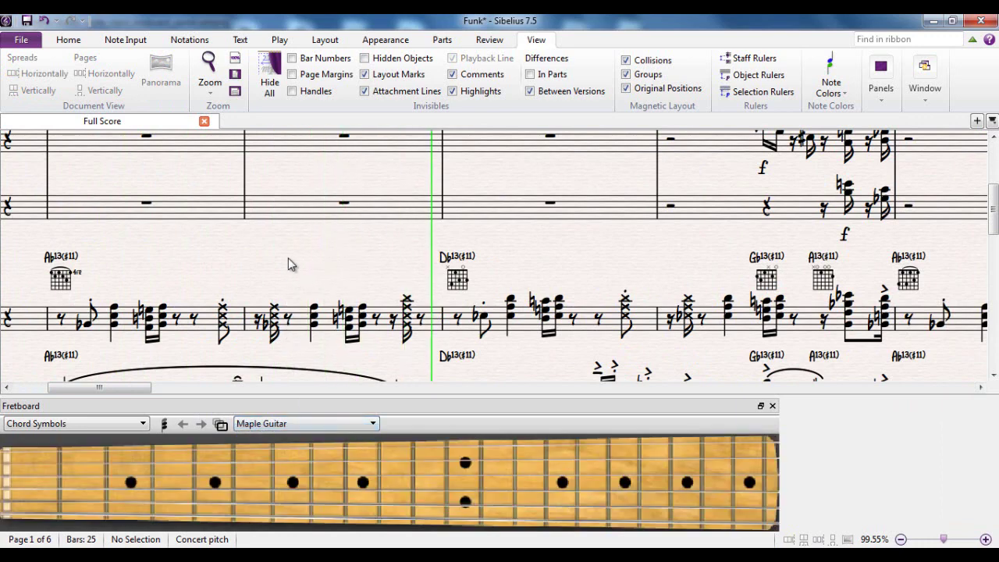
pyautogui.moveTo(288, 259); pyautogui.dragTo(340, 256)
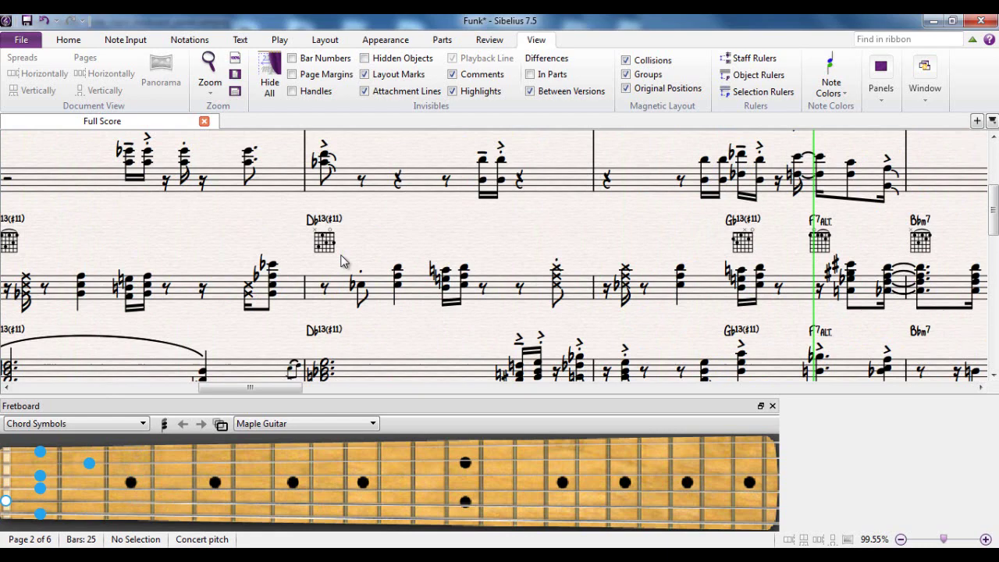
pyautogui.press('space')
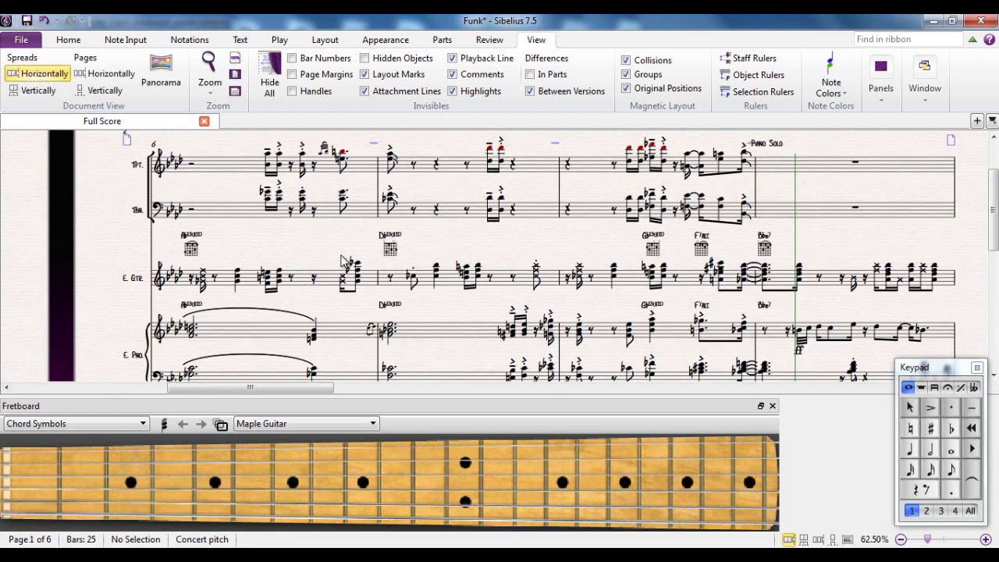
# Pan back to the start of page 1 to show the Urbane Filigree title
pyautogui.hscroll(-3, 293, 250)
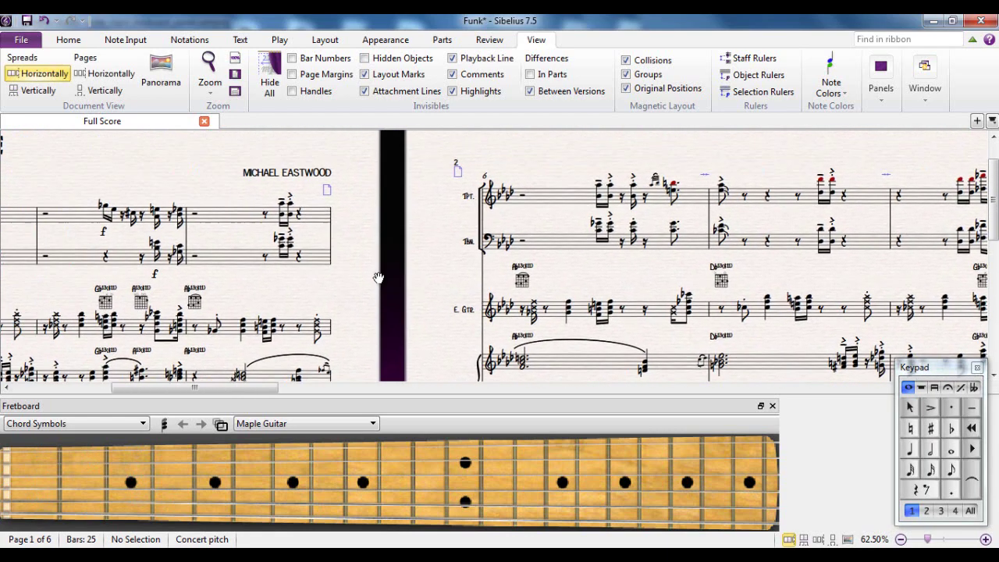
pyautogui.hscroll(-3, 347, 294)
pyautogui.moveTo(346, 293); pyautogui.dragTo(548, 289)
pyautogui.moveTo(238, 289); pyautogui.dragTo(388, 285)
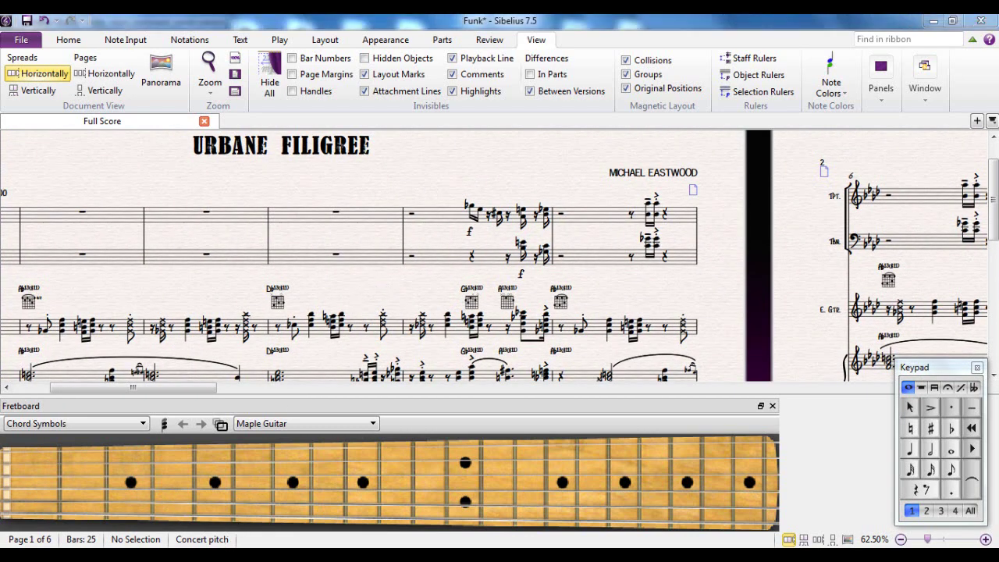
# Switch to the untitled Note Input score window and bring its title into view
pyautogui.moveTo(201, 558)
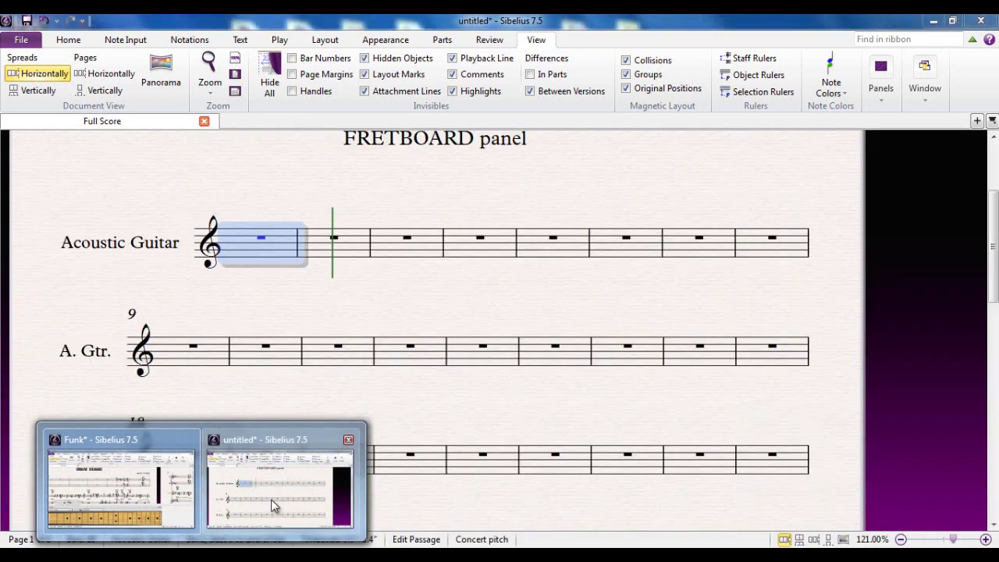
pyautogui.click(273, 505)
pyautogui.moveTo(433, 314); pyautogui.dragTo(445, 354)
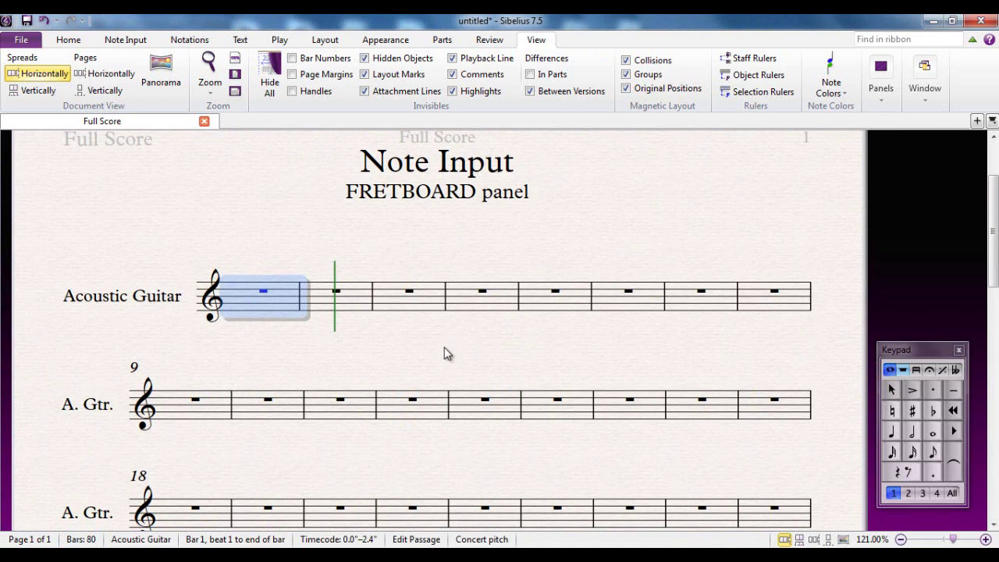
# Turn on the Fretboard panel and dock it along the bottom of the window
pyautogui.click(891, 73)
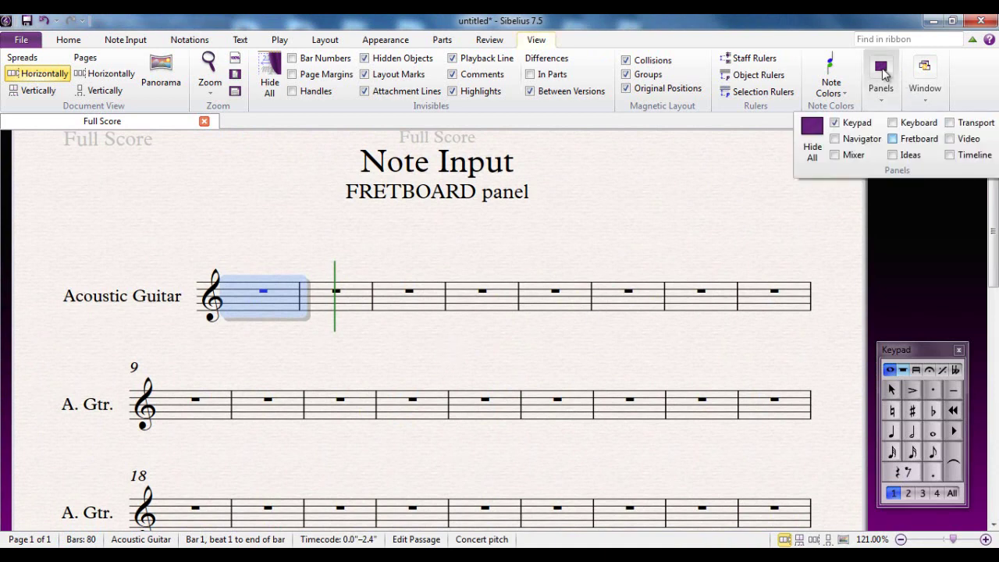
pyautogui.click(895, 141)
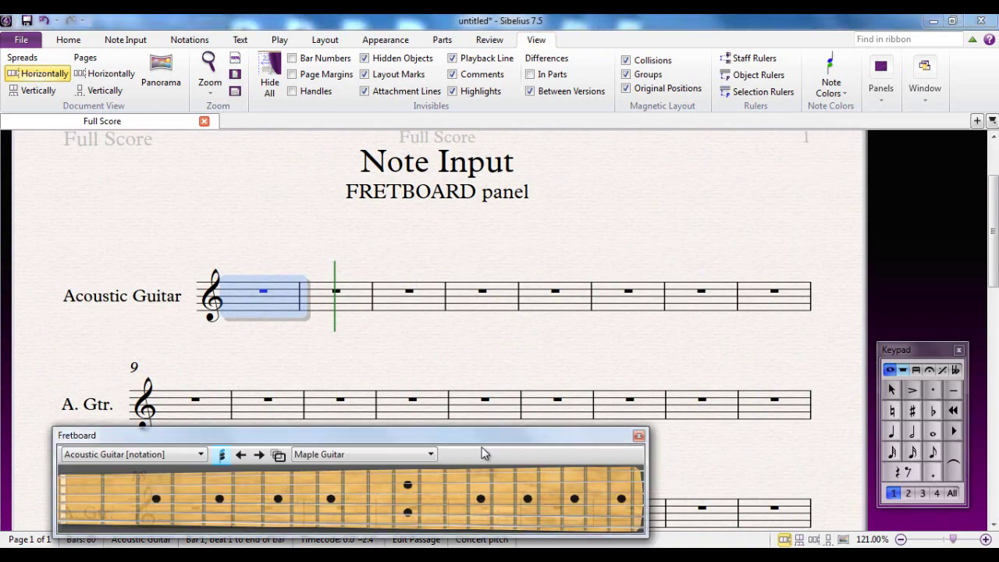
pyautogui.moveTo(473, 434); pyautogui.dragTo(450, 435)
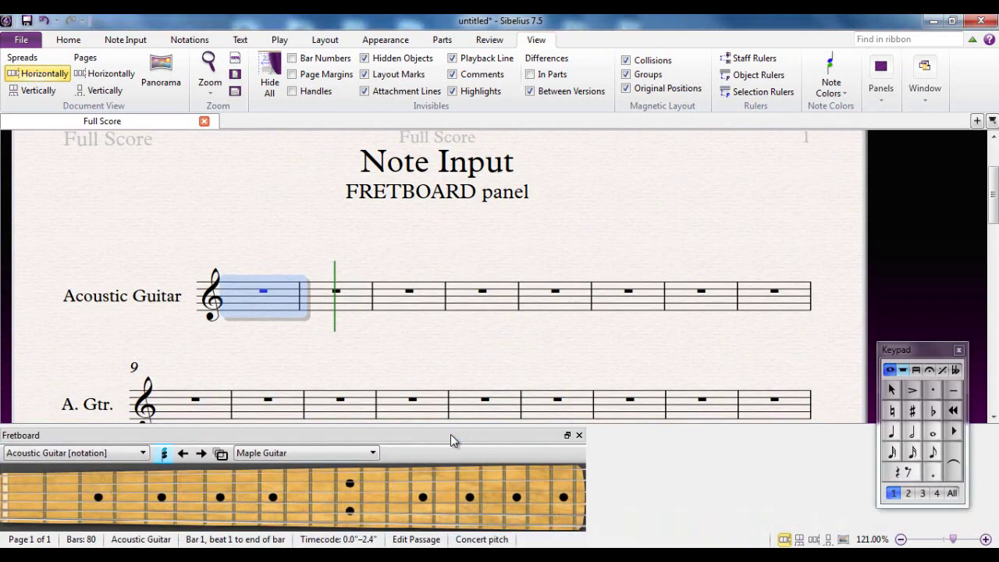
# Cycle the docked Fretboard panel through its sizes with Change Size
pyautogui.click(222, 455)
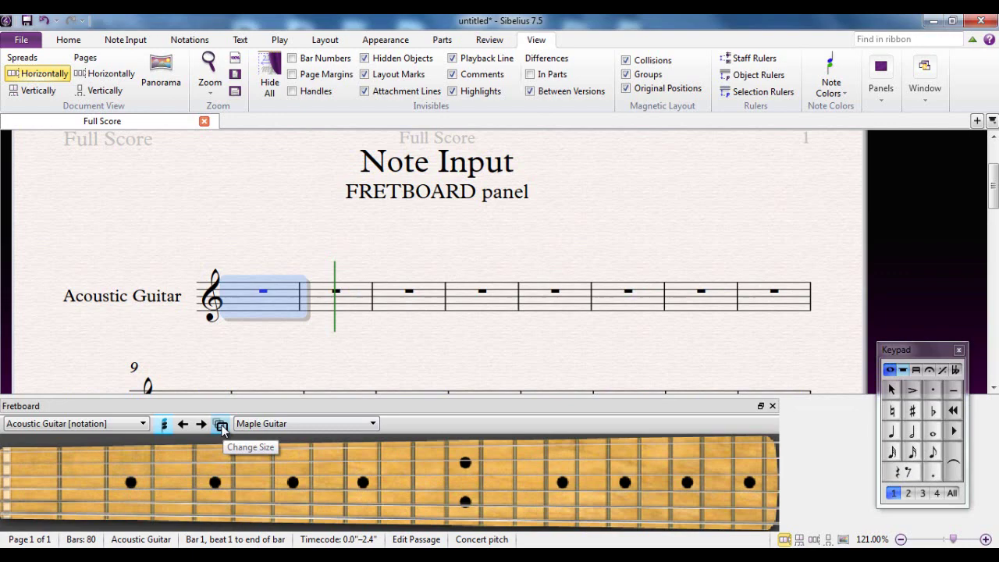
pyautogui.click(221, 426)
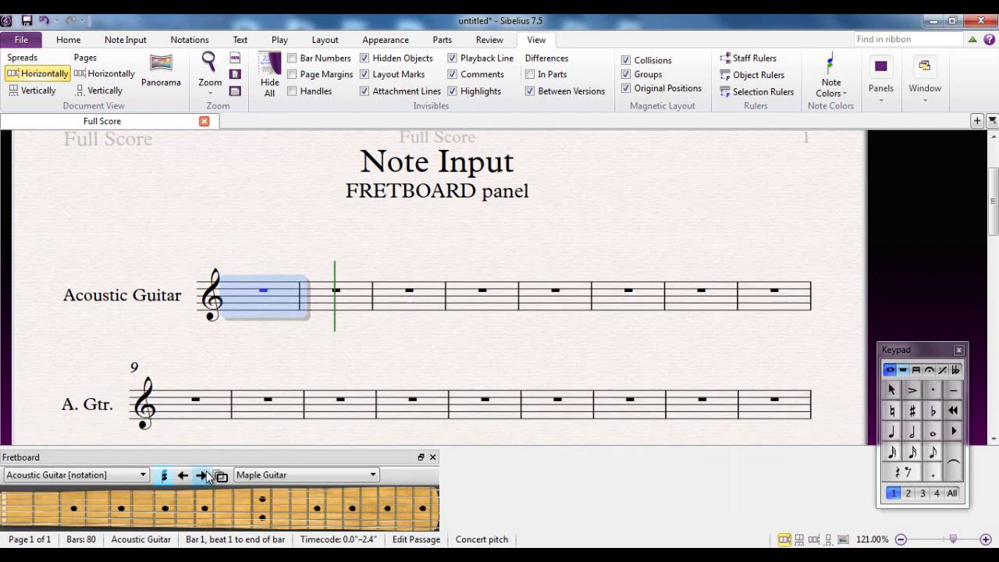
pyautogui.click(221, 455)
pyautogui.click(221, 453)
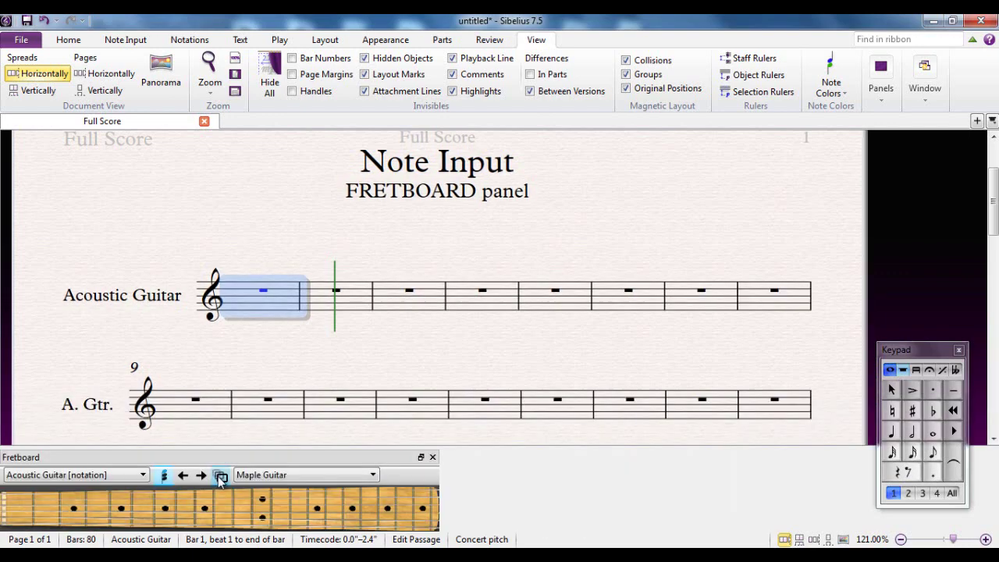
# Enlarge the fretboard, float it over the score, and pick the crotchet note length
pyautogui.click(221, 453)
pyautogui.click(221, 455)
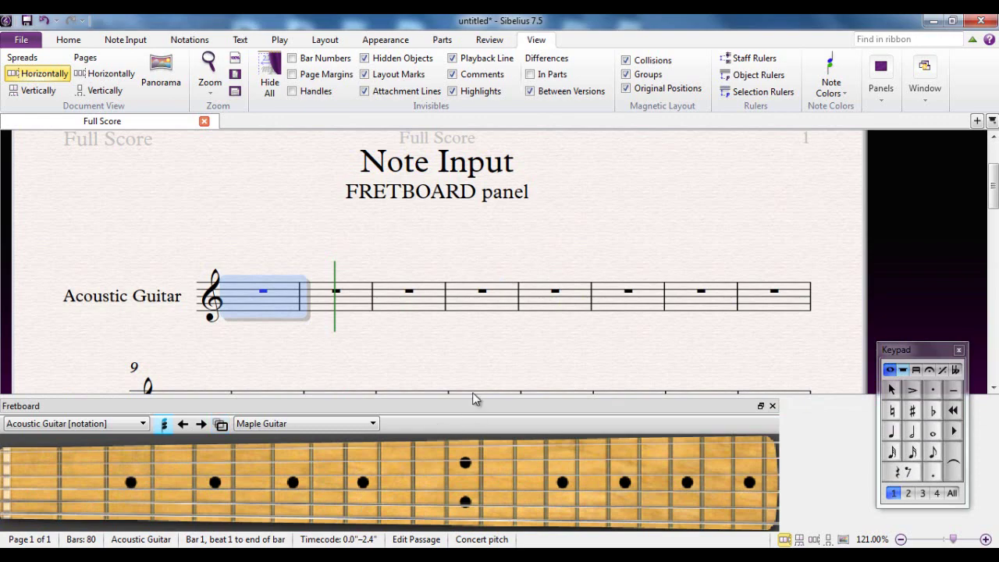
pyautogui.moveTo(469, 407); pyautogui.dragTo(521, 385)
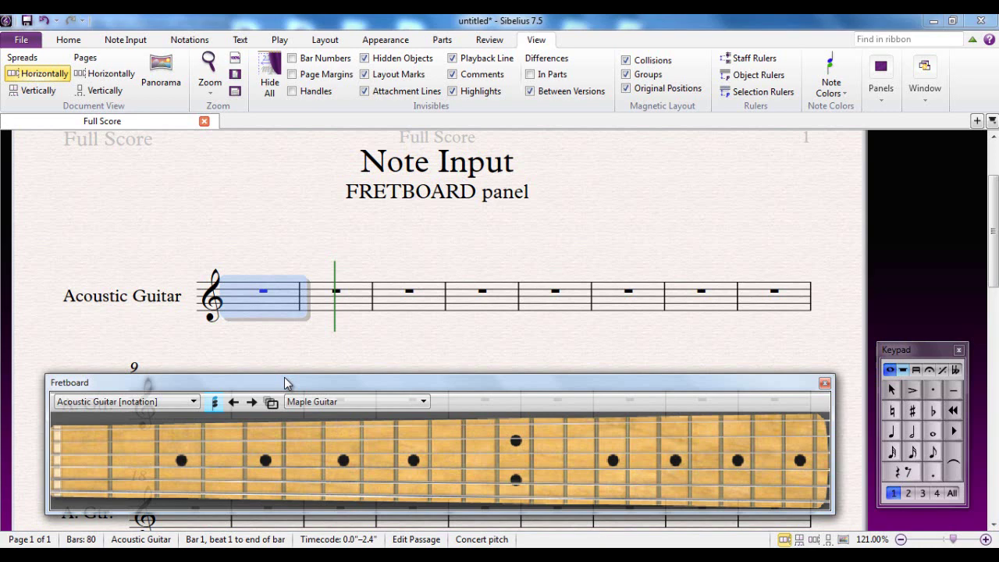
pyautogui.click(259, 298)
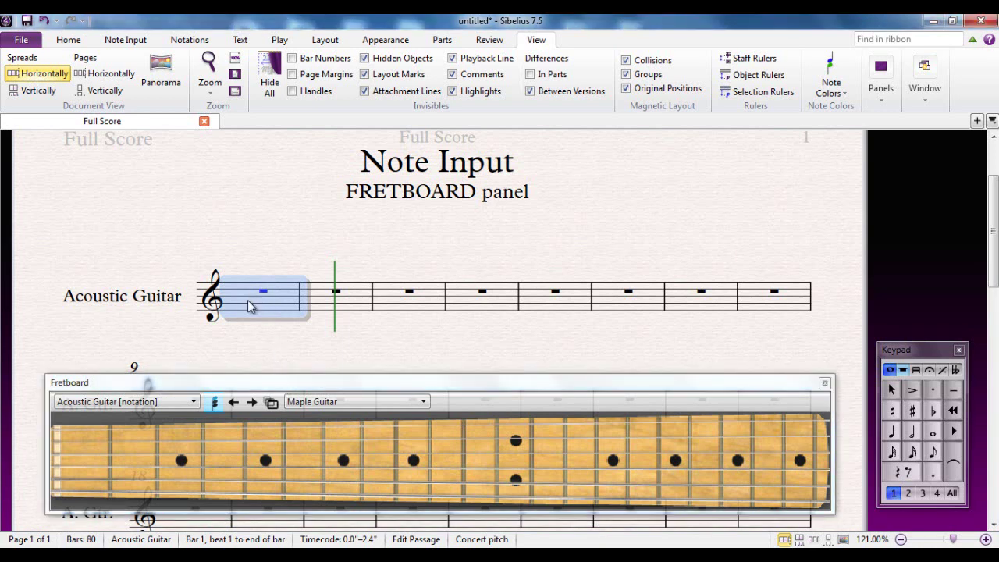
pyautogui.click(893, 435)
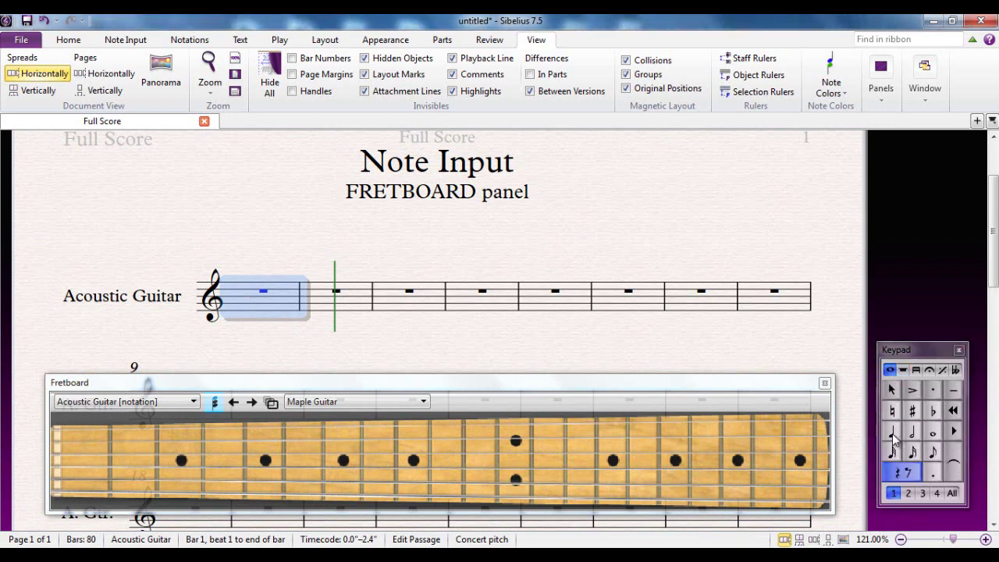
# Build a crotchet G chord of G2, B2, D3, G3, B3 and G4 at bar 1 beat 1
pyautogui.click(173, 492)
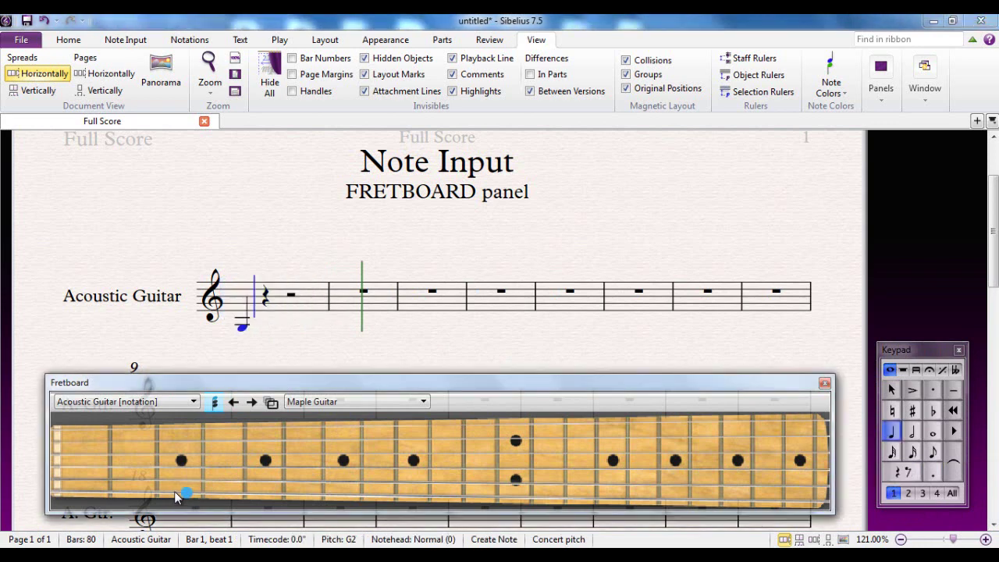
pyautogui.click(138, 478)
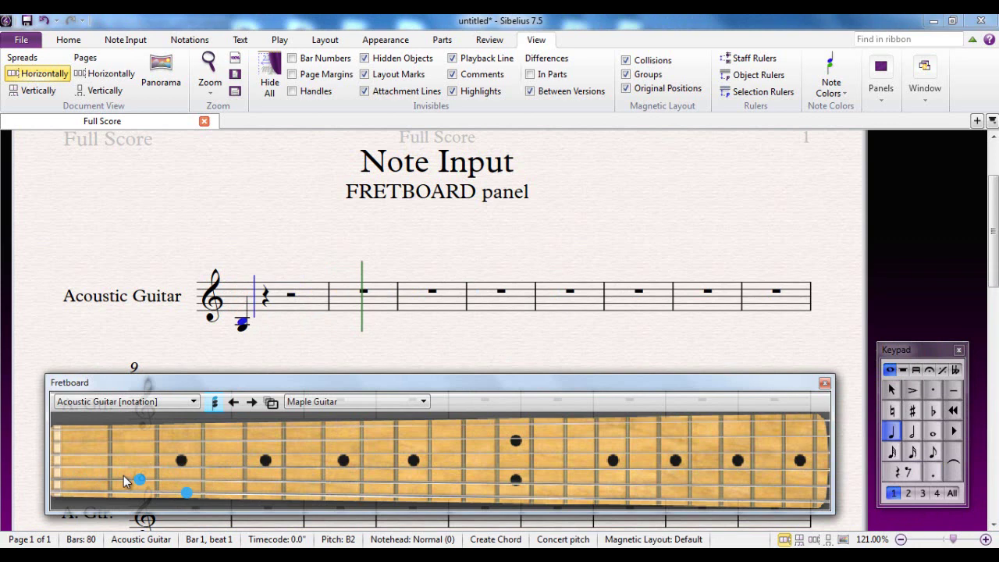
pyautogui.click(56, 464)
pyautogui.click(57, 453)
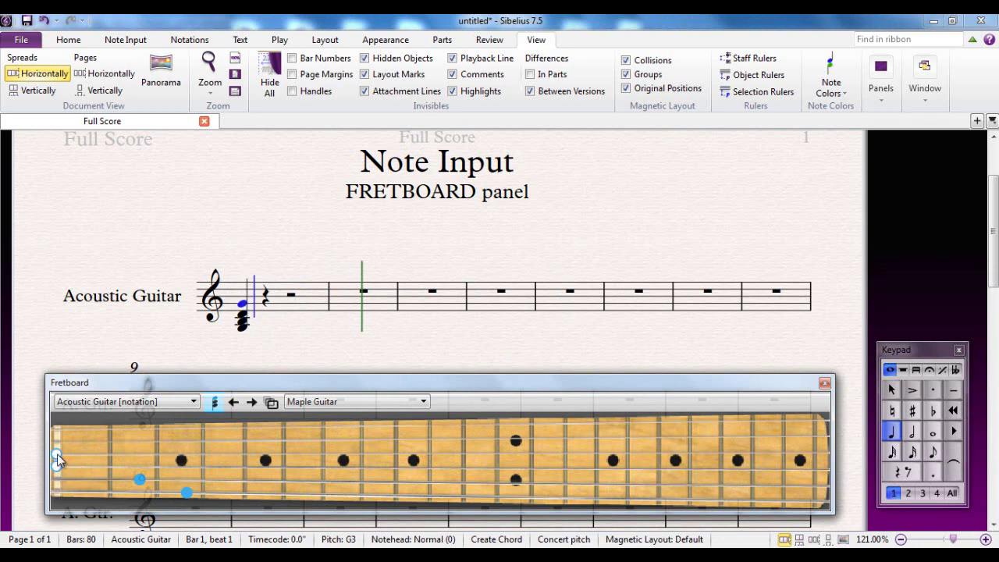
pyautogui.click(57, 440)
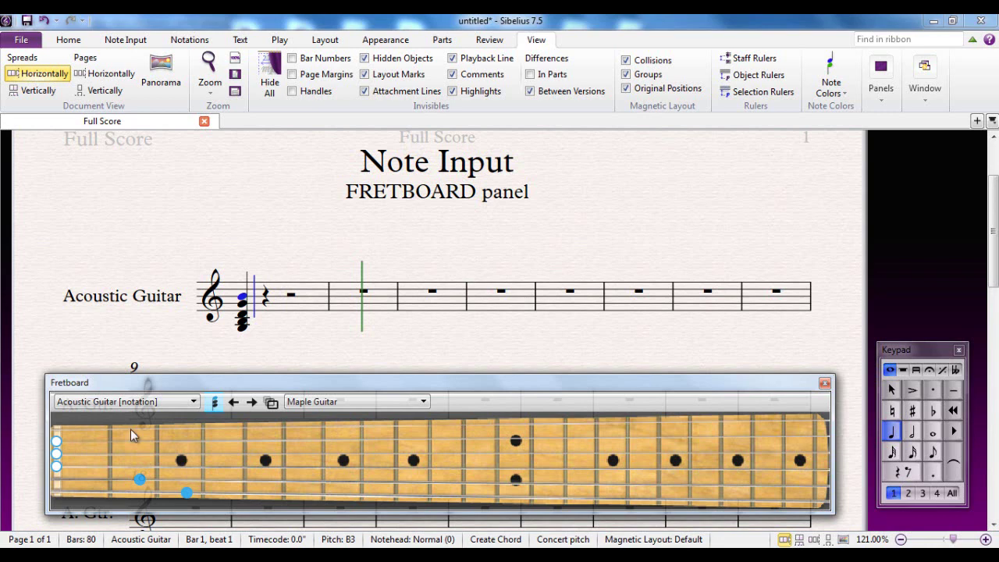
pyautogui.click(187, 430)
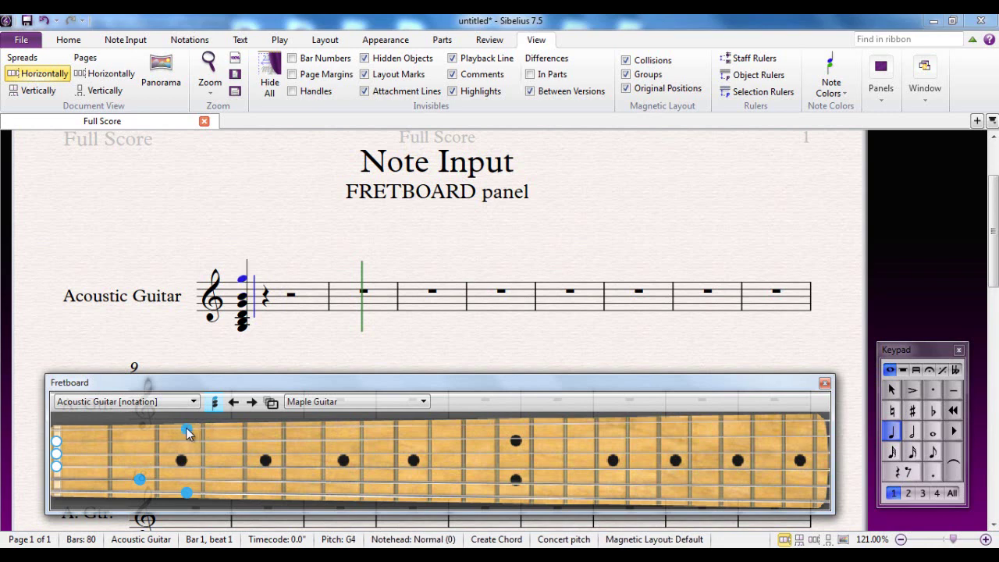
# On beat 2, enter a crotchet chord of E2, B2, E3, G3, B3 and E4
pyautogui.click(253, 402)
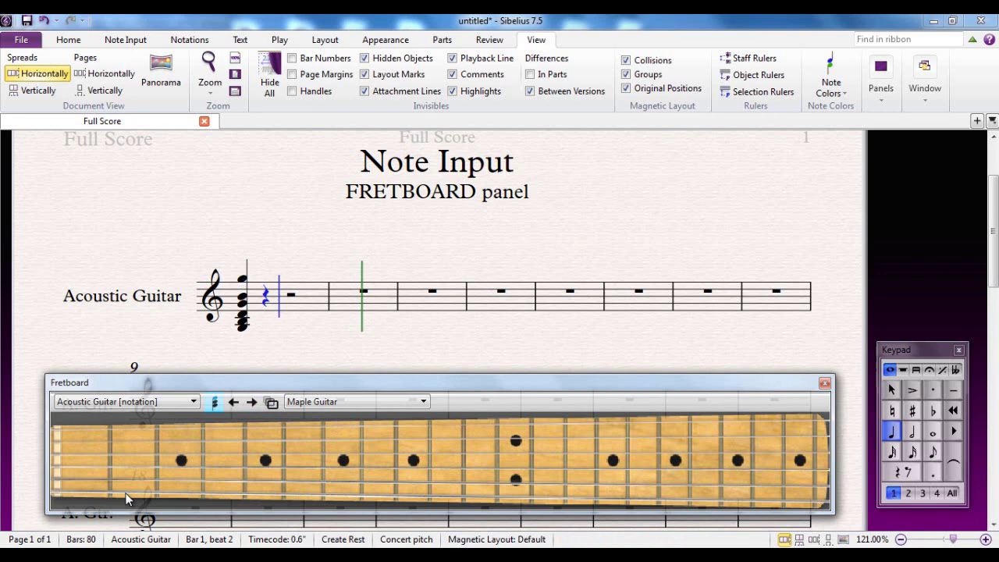
pyautogui.click(56, 493)
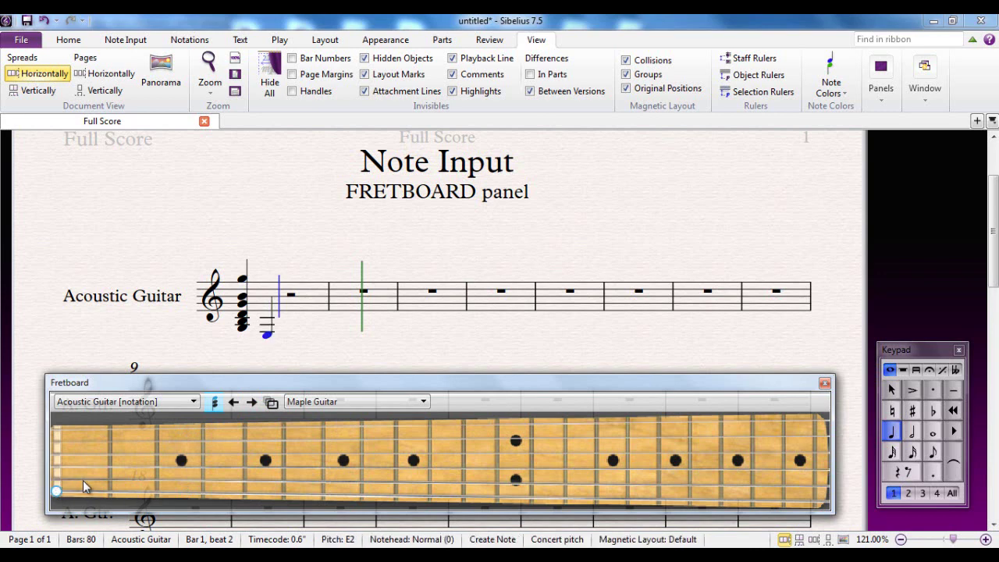
pyautogui.click(138, 479)
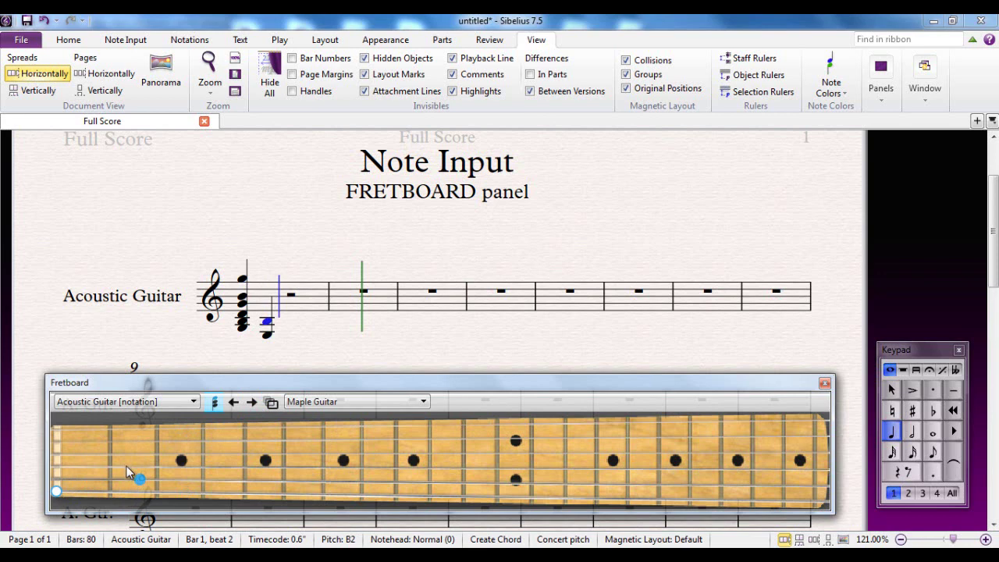
pyautogui.click(127, 467)
pyautogui.click(56, 454)
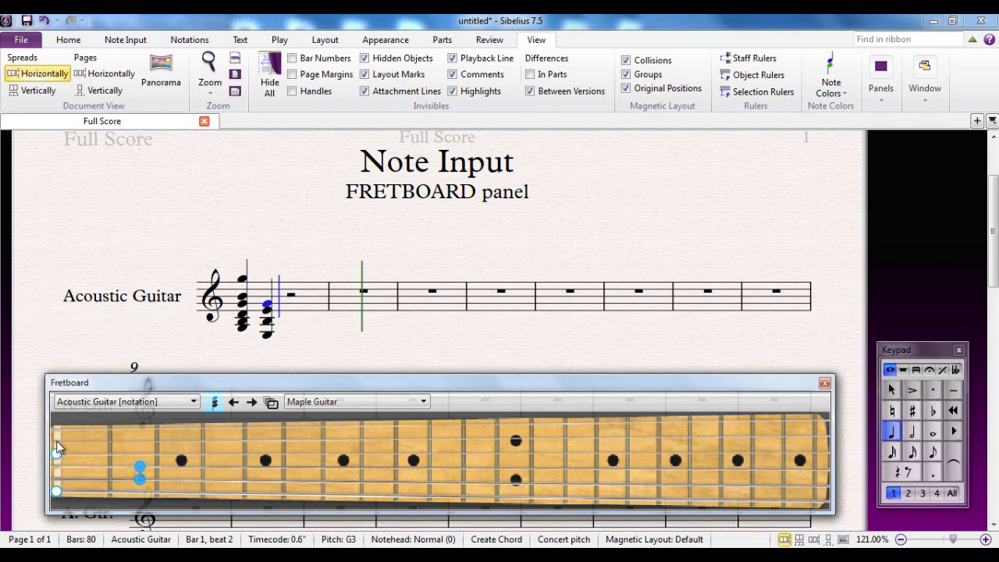
pyautogui.click(56, 437)
pyautogui.click(57, 428)
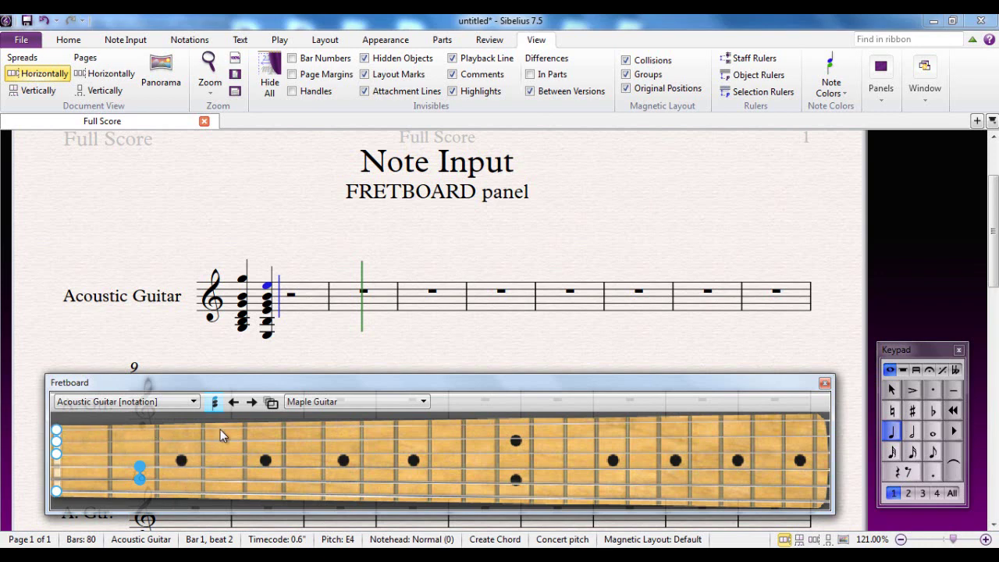
# Switch the note length to minim and add F#2 to the bottom of the chord
pyautogui.click(930, 454)
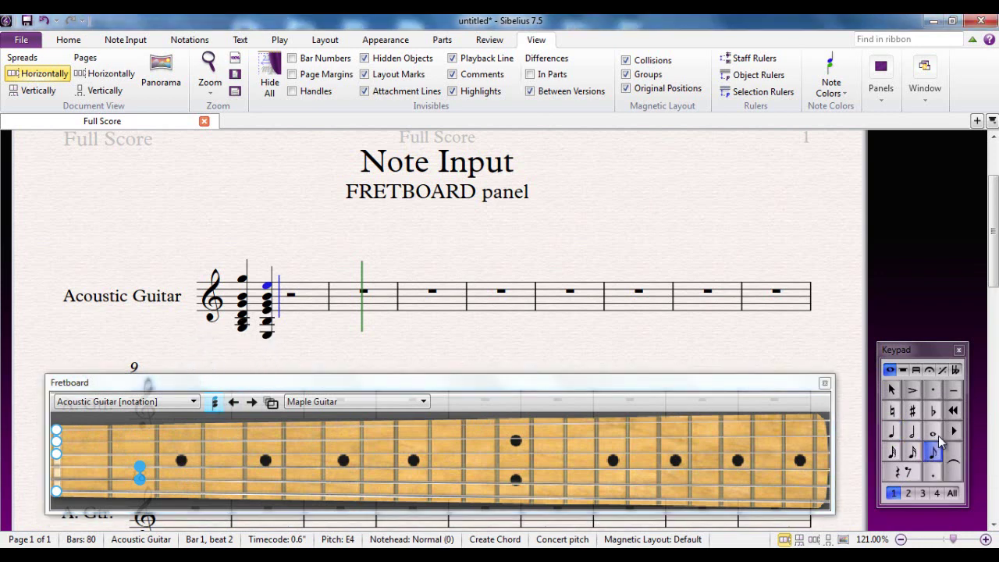
pyautogui.click(911, 432)
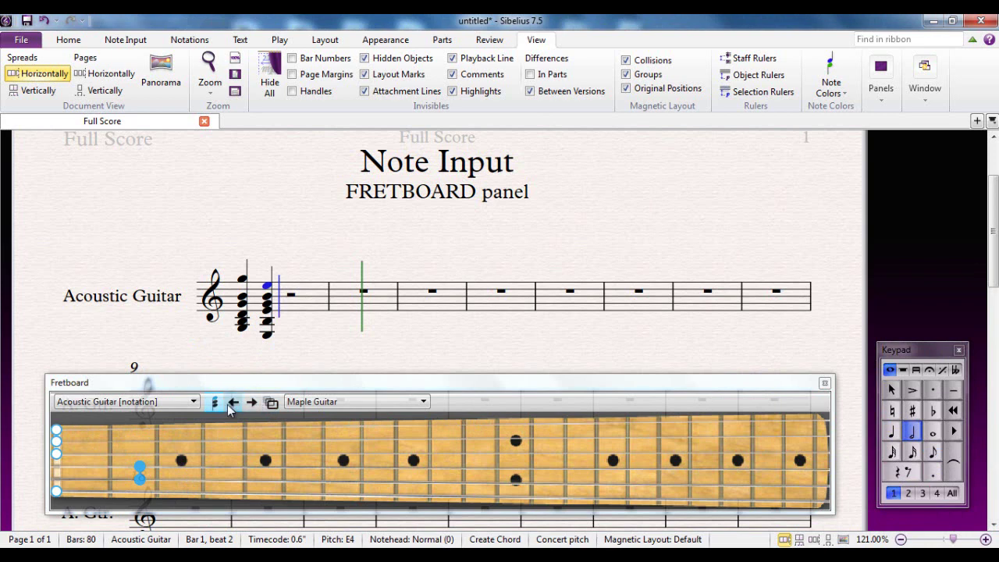
pyautogui.click(135, 490)
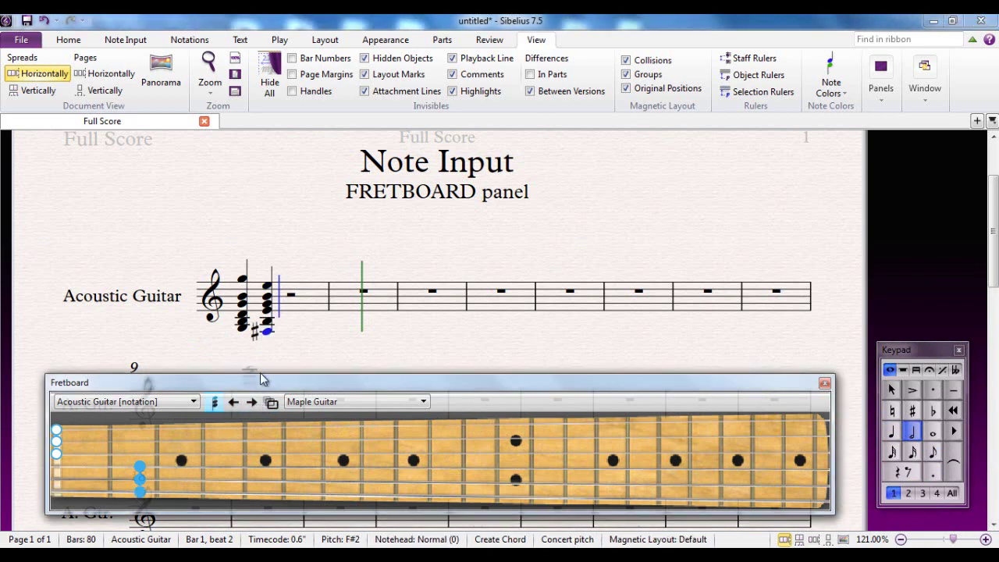
# Move to beat 3 and enter a minim chord of B2, Eb3 and D4
pyautogui.click(249, 404)
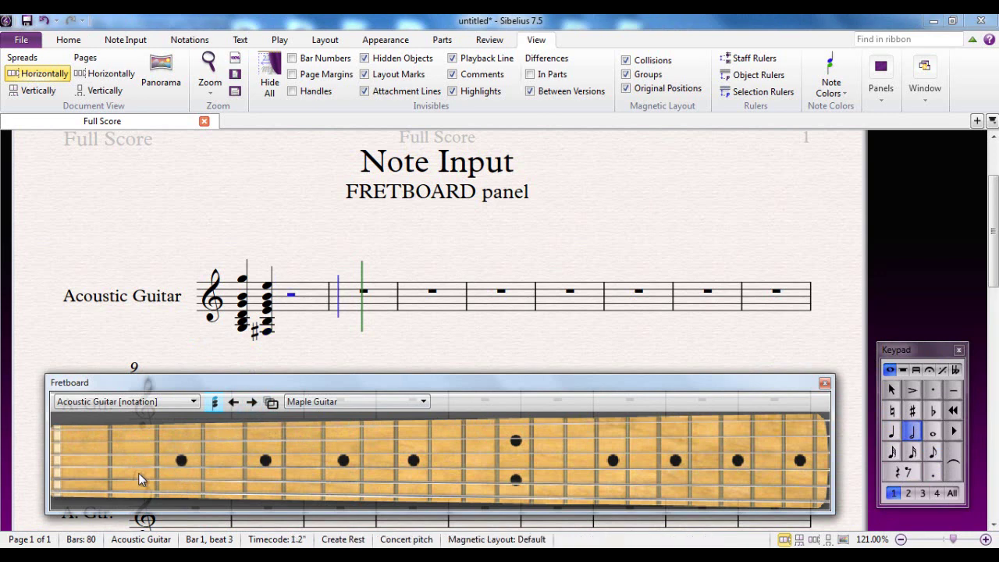
pyautogui.click(298, 482)
pyautogui.click(378, 469)
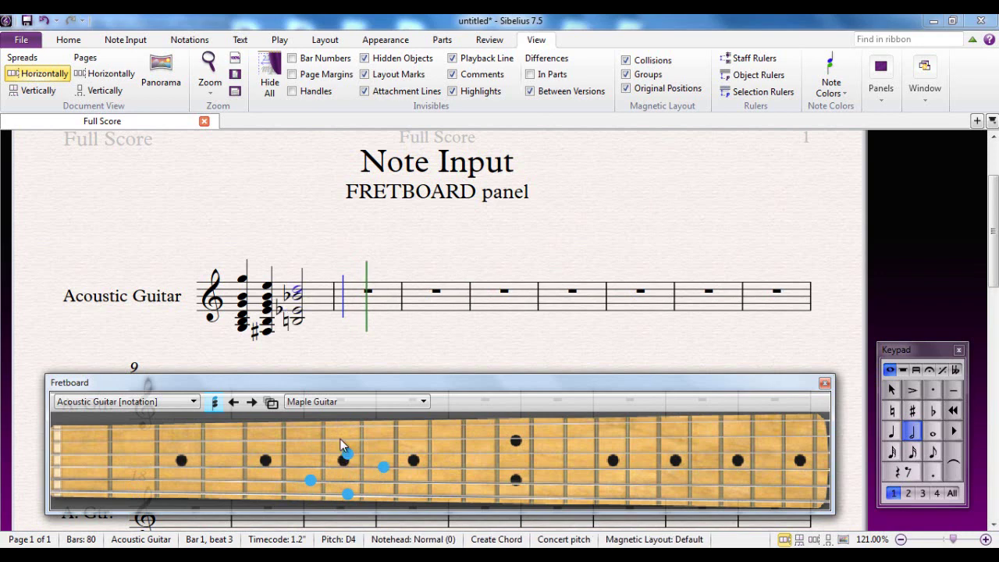
pyautogui.click(340, 439)
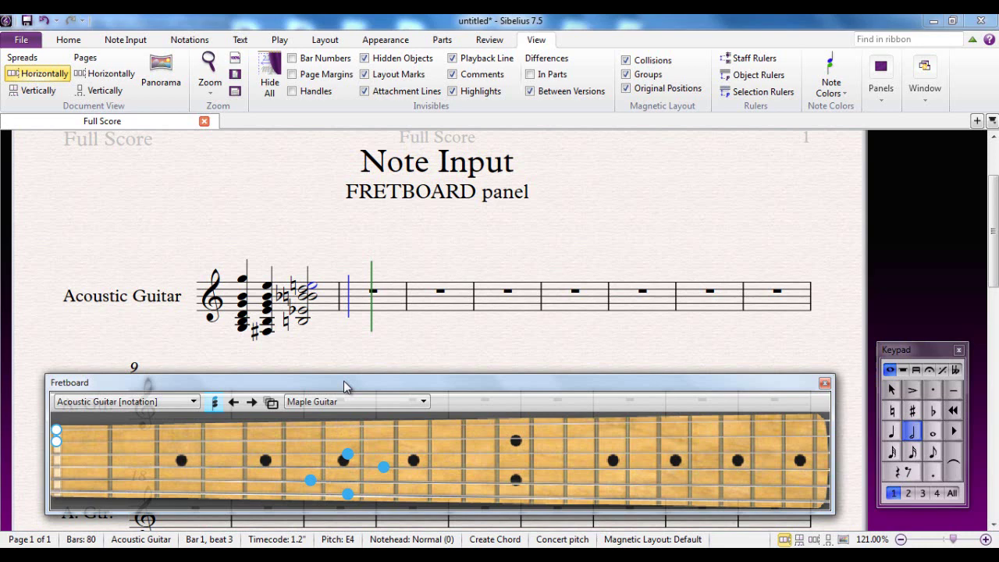
# Switch to single-note eighth-note entry and enter G#2, C3, C#3 and G3
pyautogui.click(215, 403)
pyautogui.press('3')
pyautogui.click(232, 490)
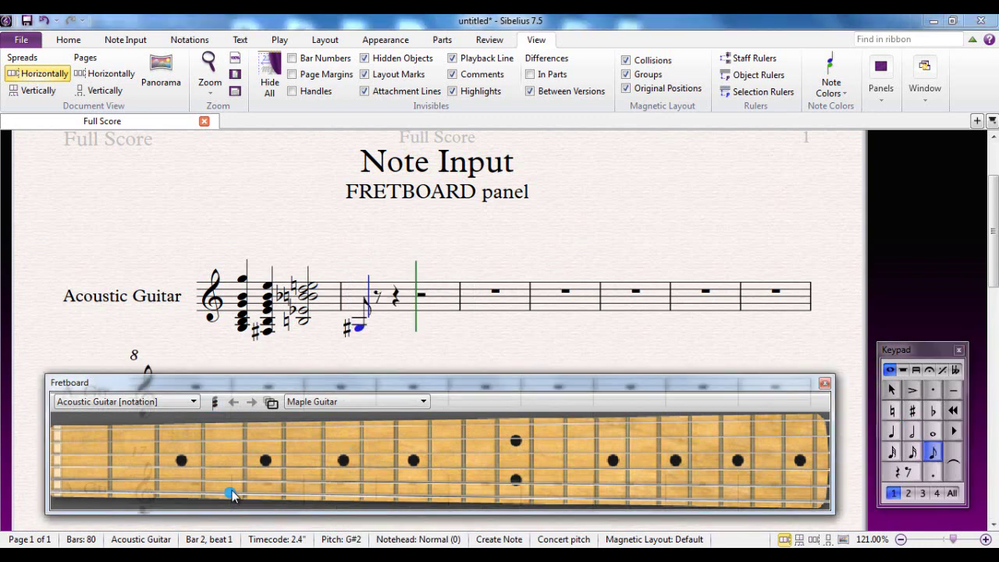
pyautogui.click(173, 483)
pyautogui.click(234, 479)
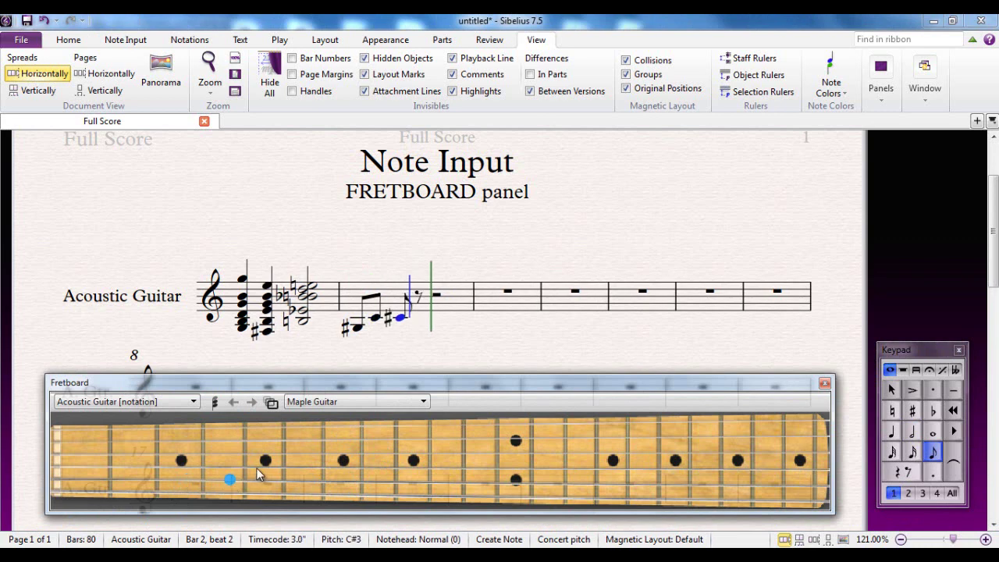
pyautogui.click(256, 466)
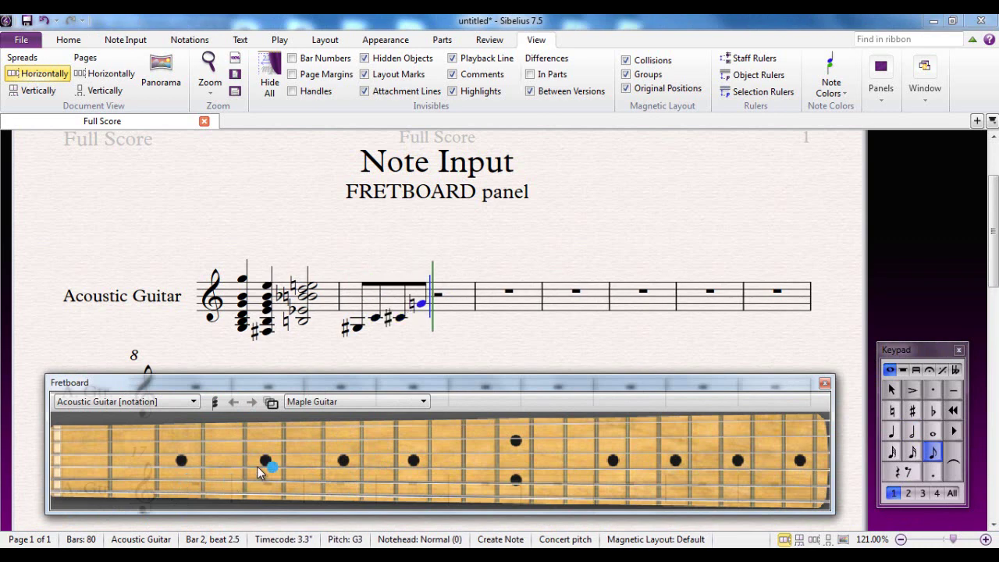
# Continue with G#3, Bb3 and two more quavers, then C#4 and G4 in bar 3
pyautogui.click(56, 455)
pyautogui.click(72, 452)
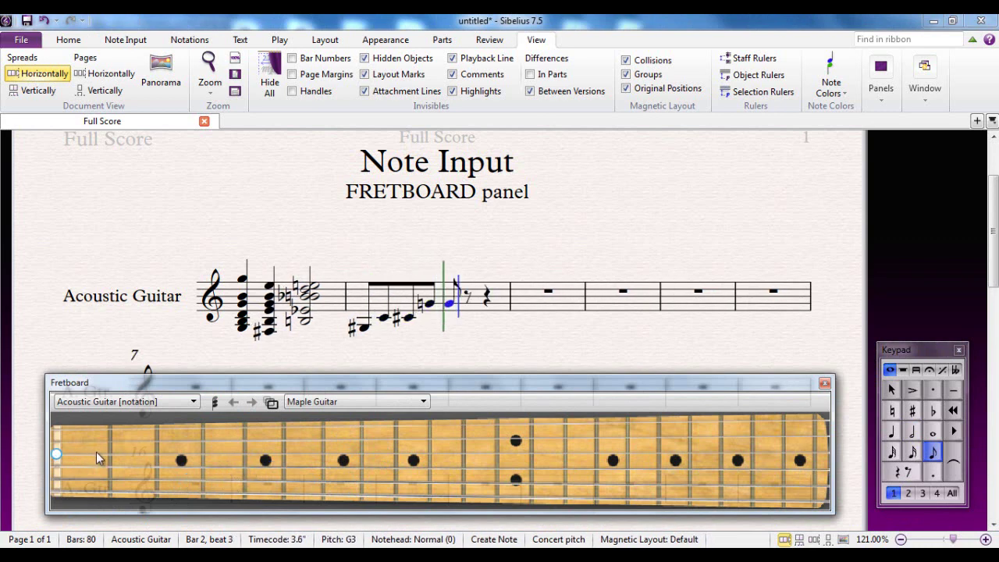
pyautogui.click(171, 451)
pyautogui.click(218, 455)
pyautogui.click(138, 438)
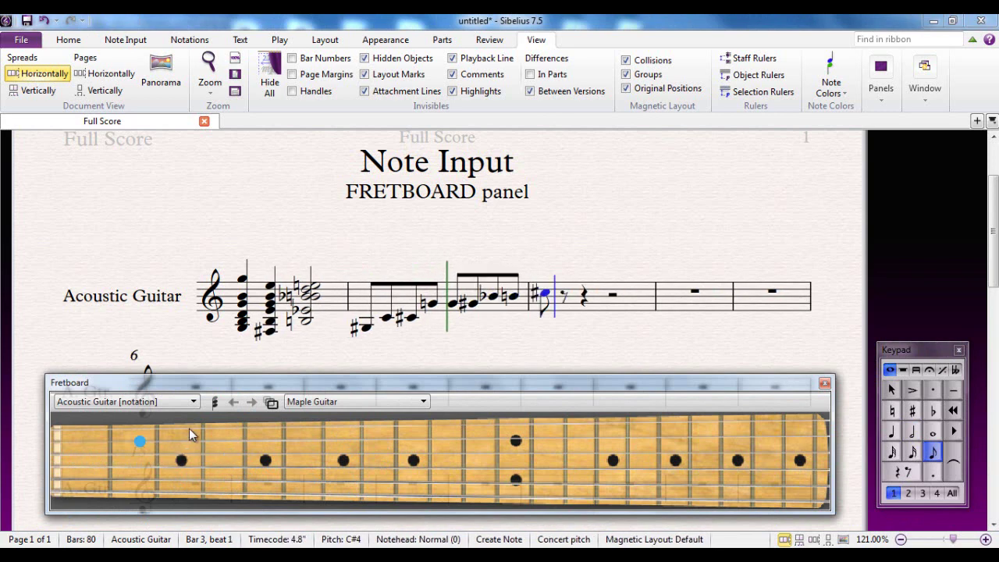
pyautogui.click(189, 428)
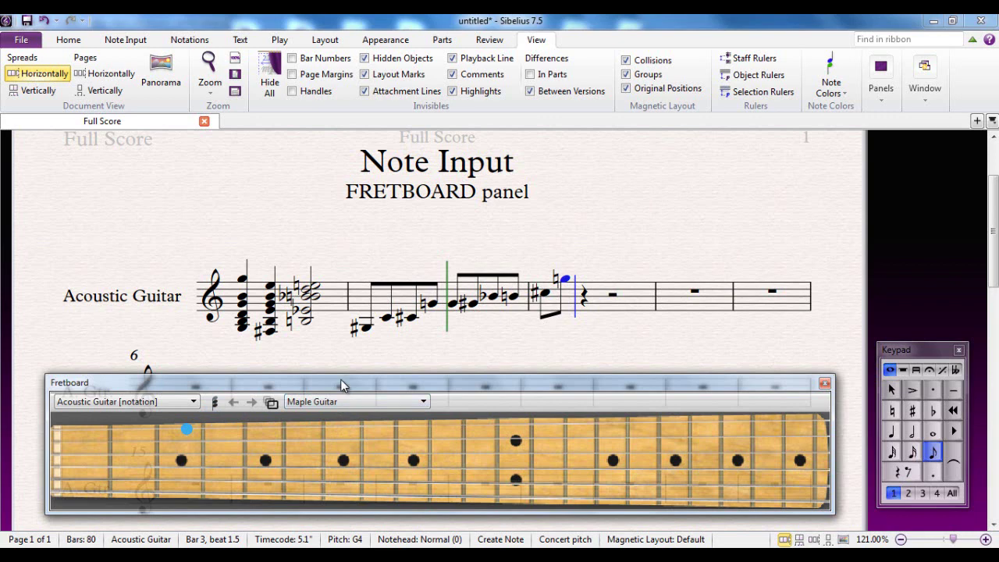
pyautogui.moveTo(341, 379); pyautogui.dragTo(332, 371)
pyautogui.click(414, 385)
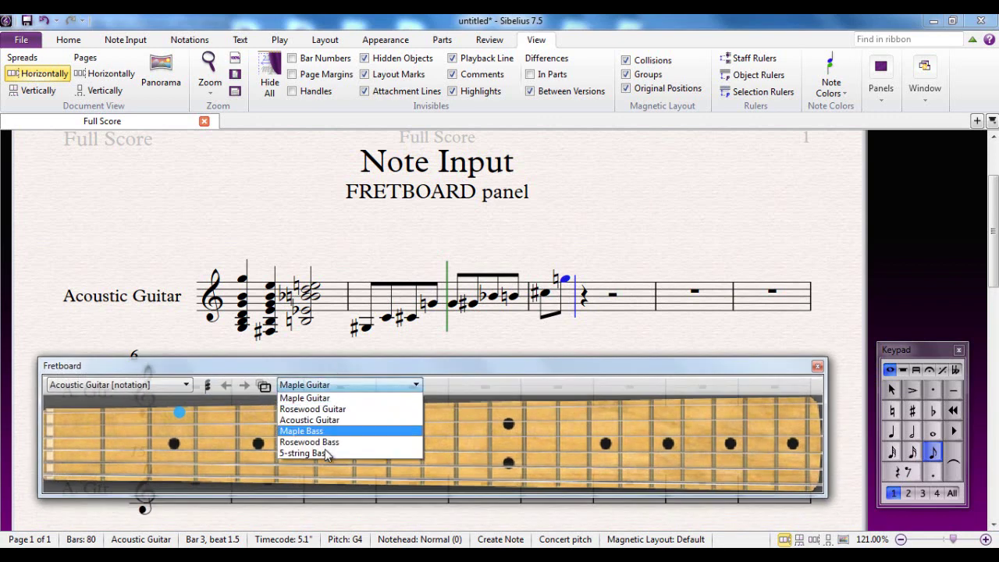
pyautogui.click(340, 377)
pyautogui.moveTo(352, 372)
pyautogui.mouseDown()
pyautogui.moveTo(359, 394)
pyautogui.moveTo(351, 391)
pyautogui.mouseUp()
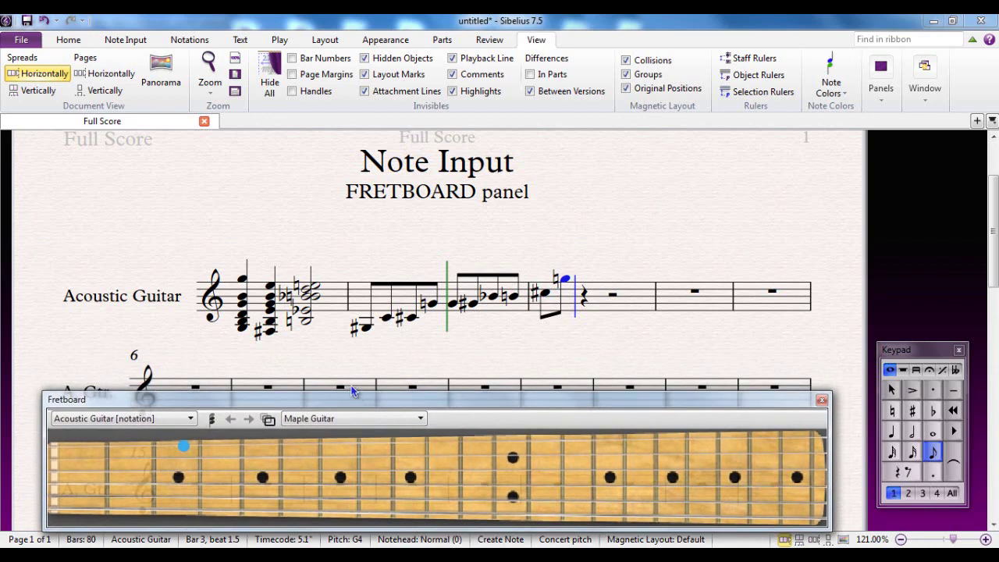